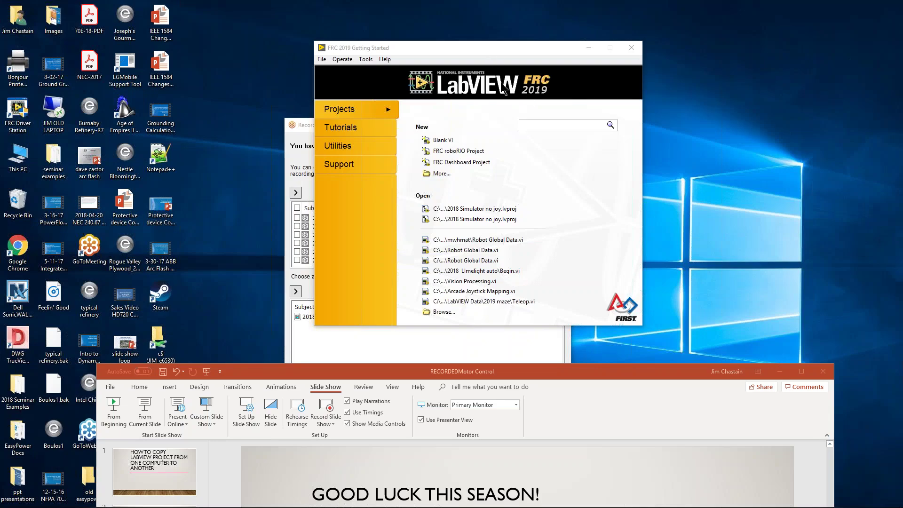
Create an FRC roboRIO project named 'sim target' for team number 2411
click(426, 153)
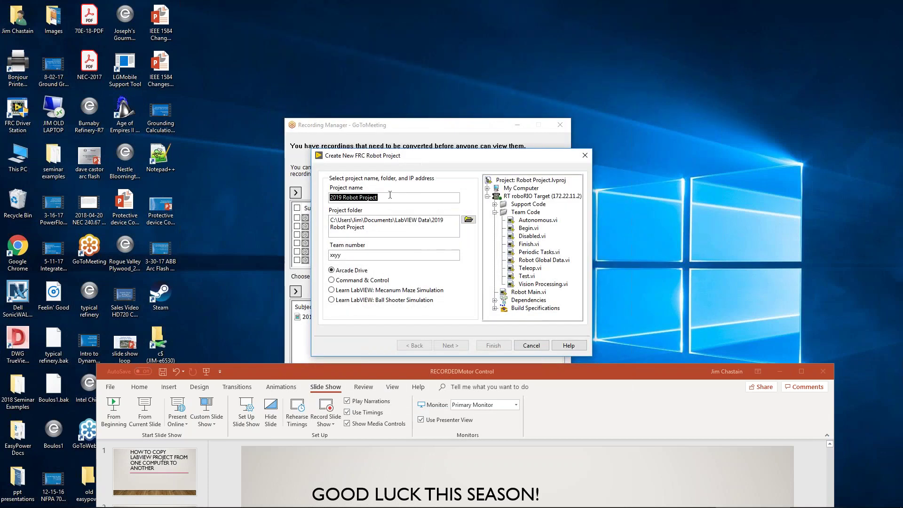
text(sim)
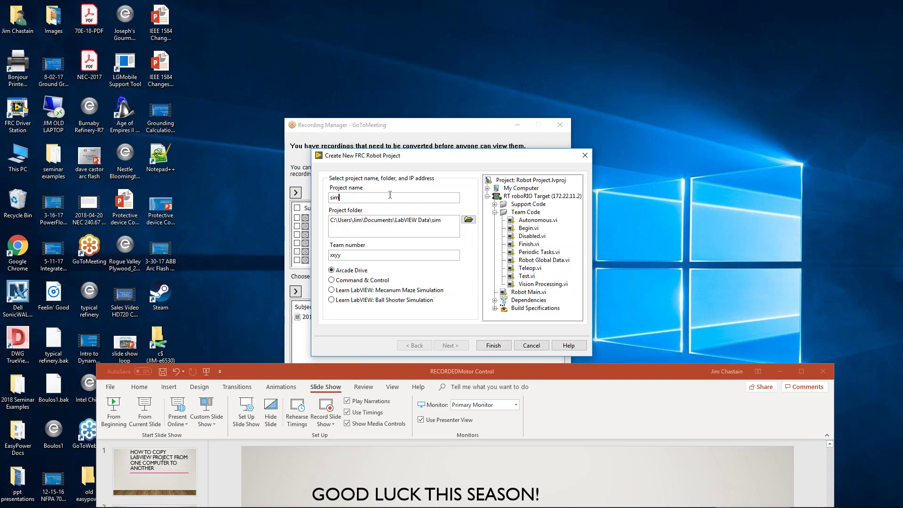
text( target)
click(357, 254)
click(494, 345)
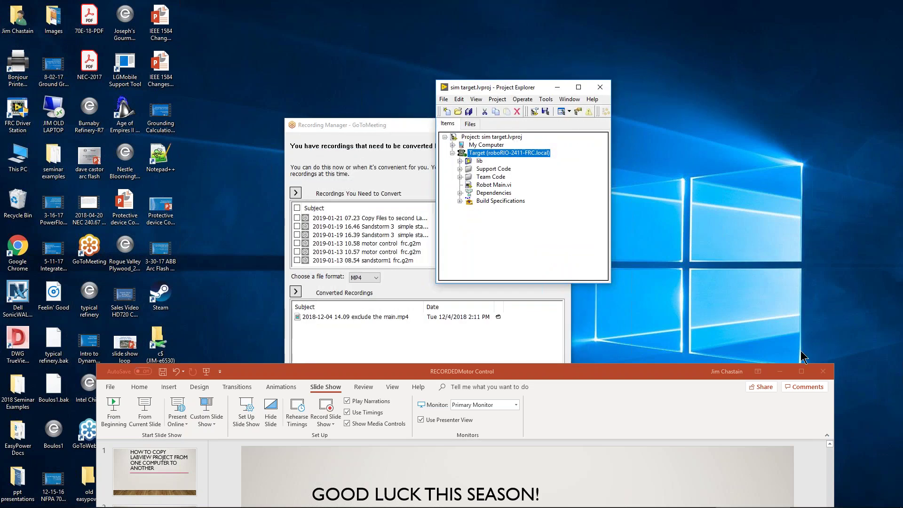
Close the sim target project and select all 19 items in 2018 Simulator no joy
click(601, 87)
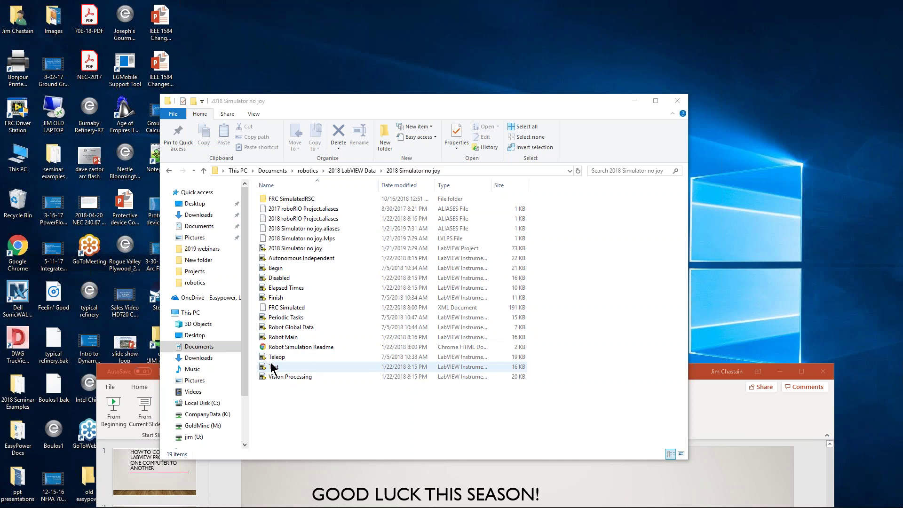
click(269, 200)
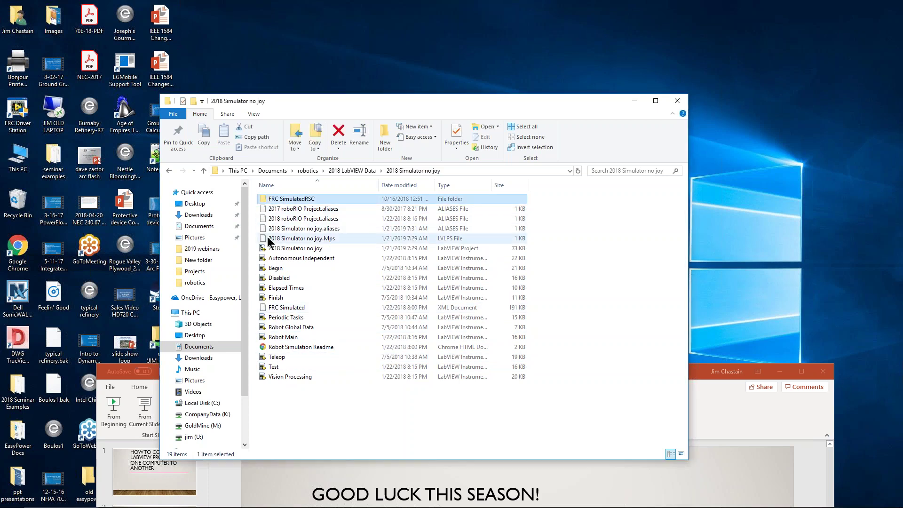
shift+click(277, 379)
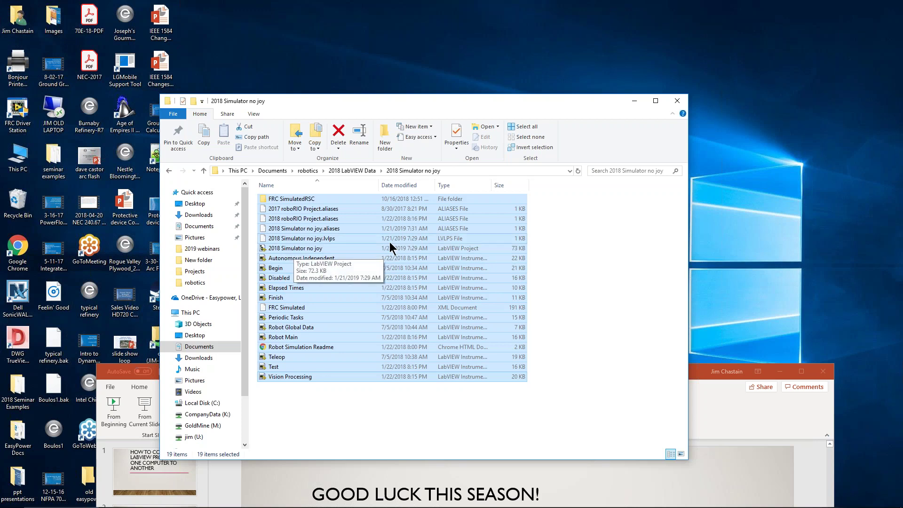
Compress the selected files into a zip named '2018 Simulator no joy'
right_click(309, 252)
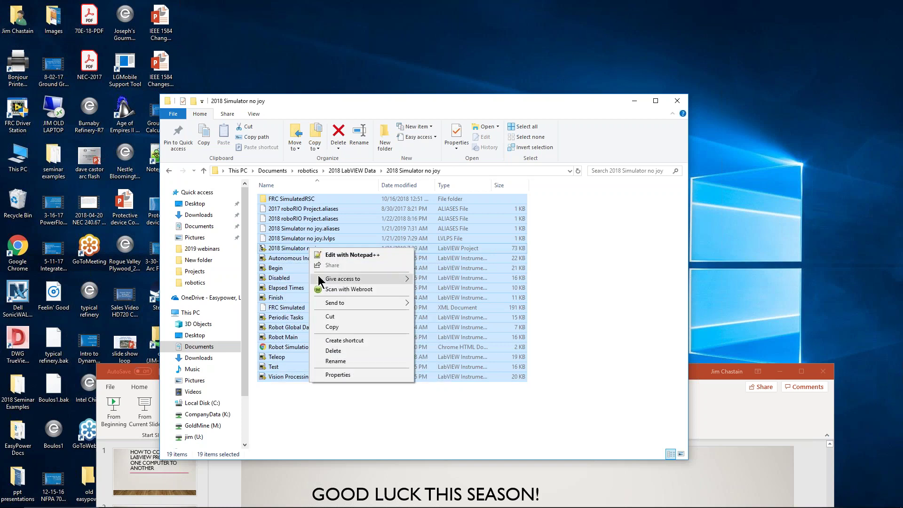
mouse_move(329, 307)
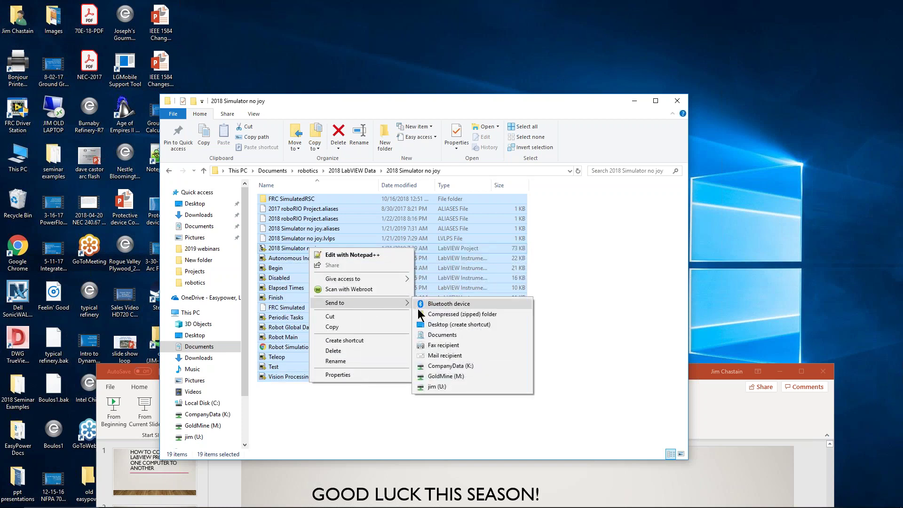
click(452, 314)
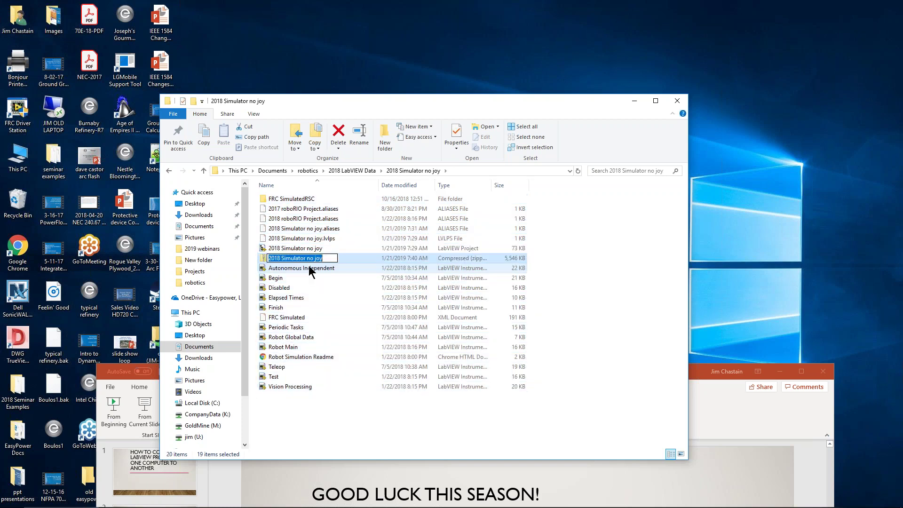
key(Return)
drag(399, 103, 538, 108)
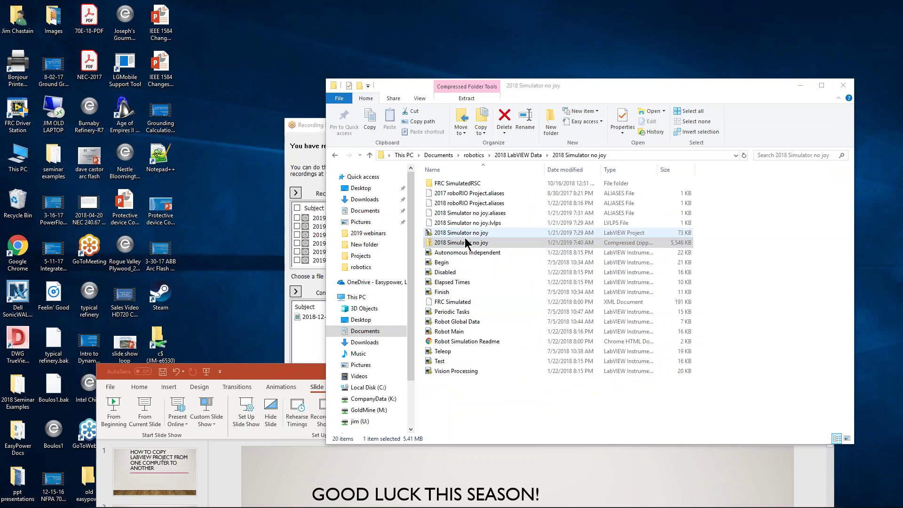
Extract the zip into Documents\LabVIEW Data\sim target, replacing same-named files
right_click(433, 242)
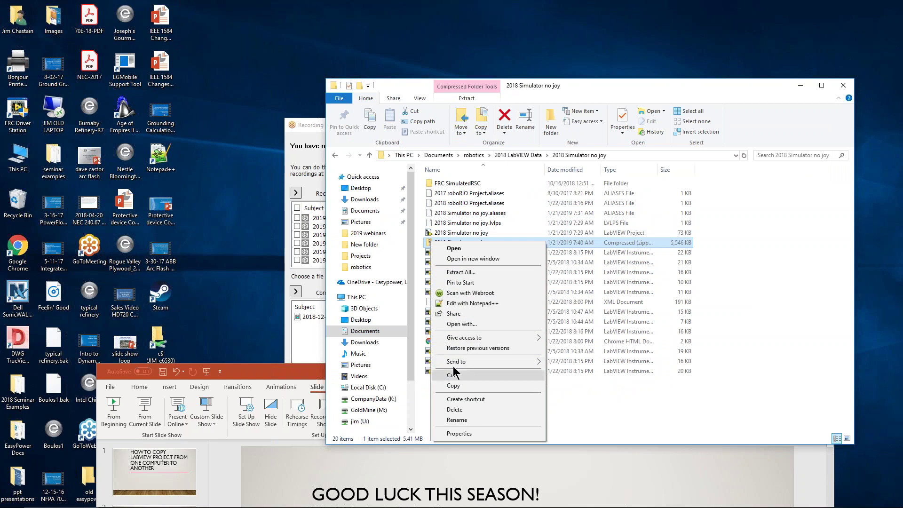
click(461, 272)
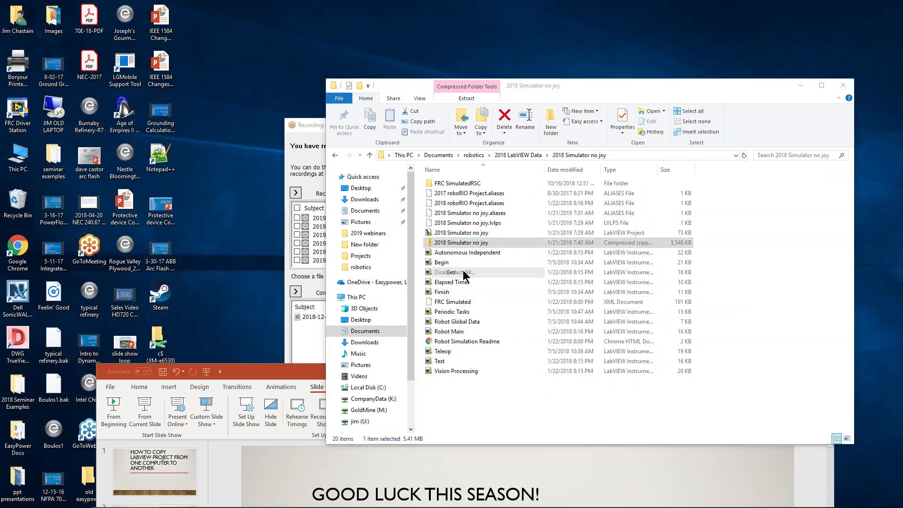
click(552, 221)
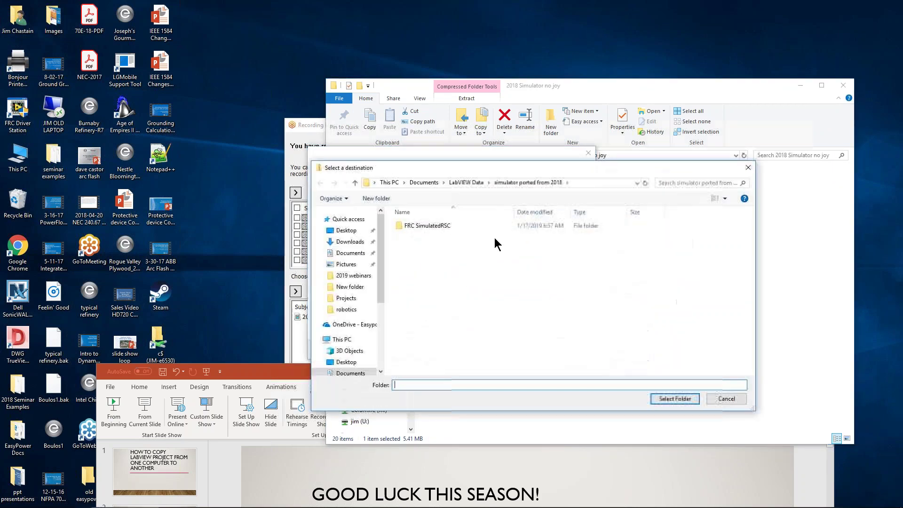
click(356, 183)
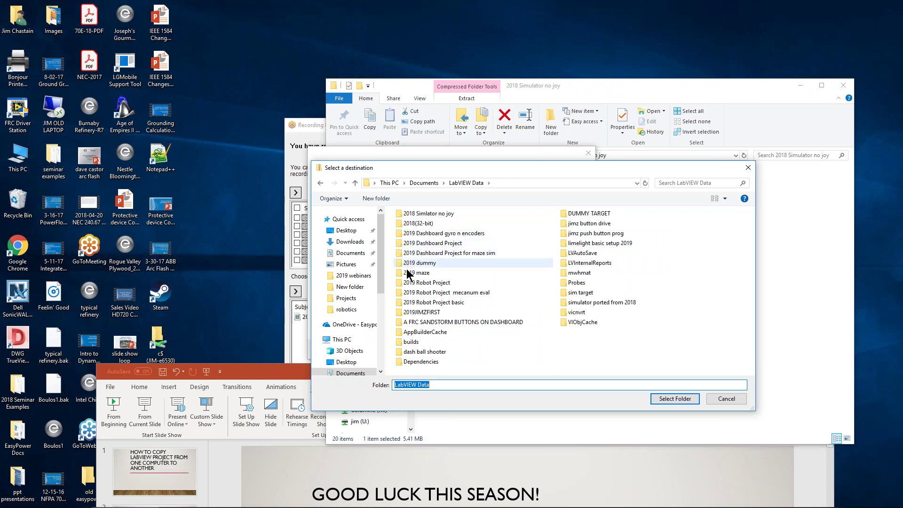
click(567, 294)
double_click(567, 293)
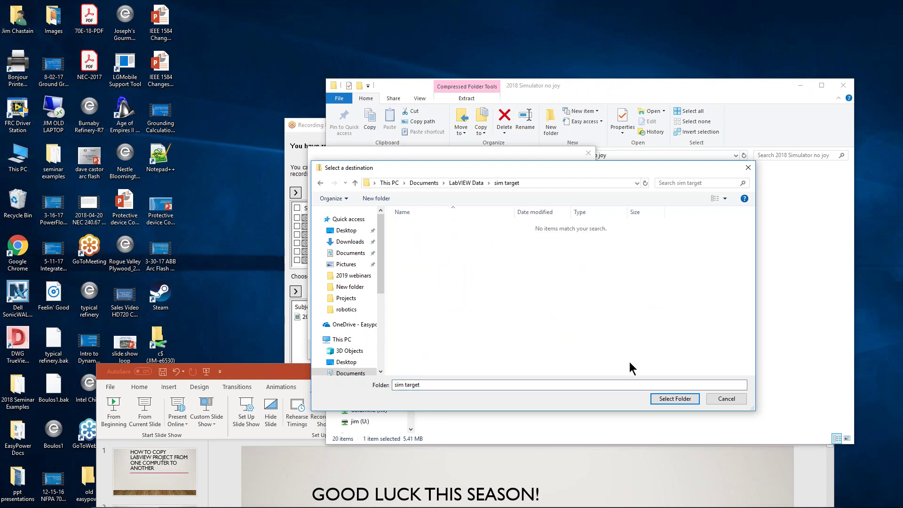
click(666, 400)
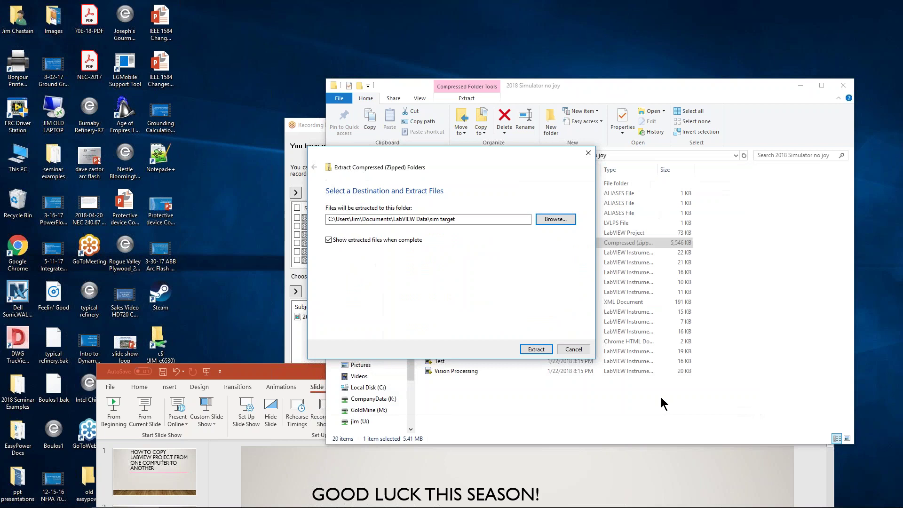
click(537, 349)
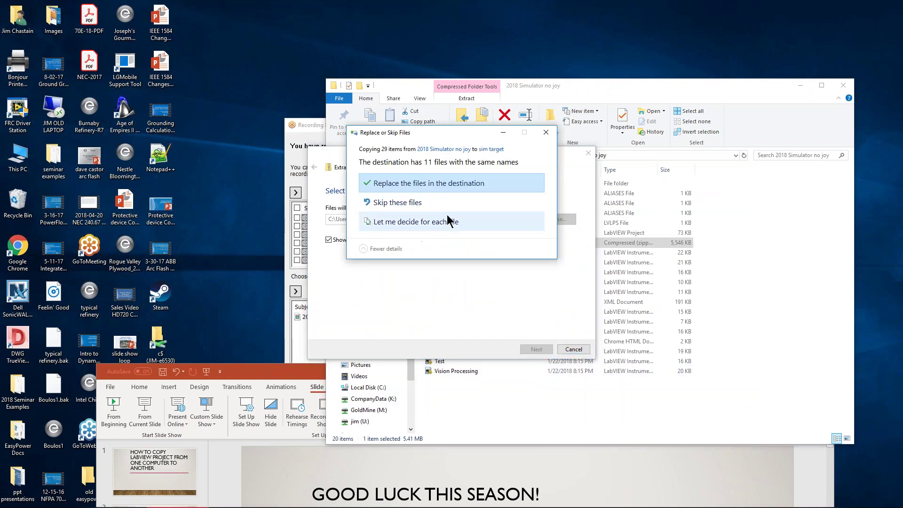
click(420, 185)
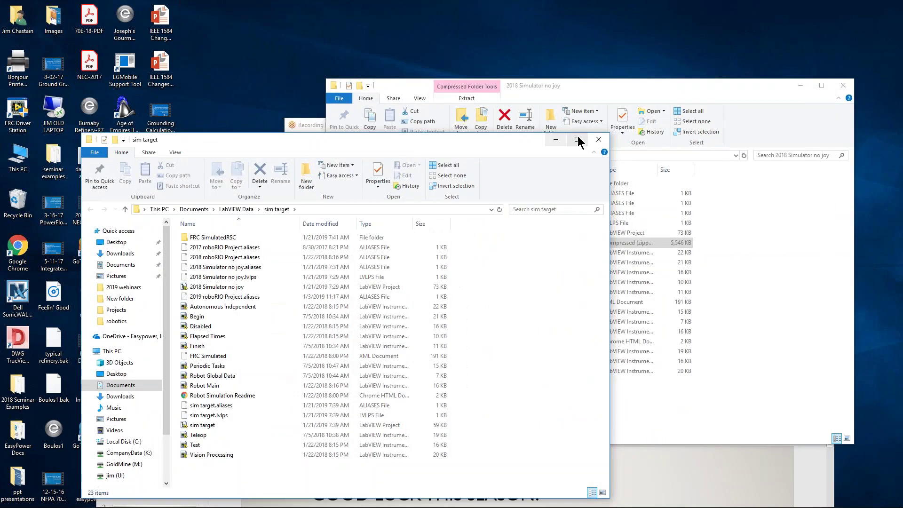
Close the sim target folder window and reopen sim target.lvproj from the Getting Started list
click(599, 140)
drag(616, 94, 597, 174)
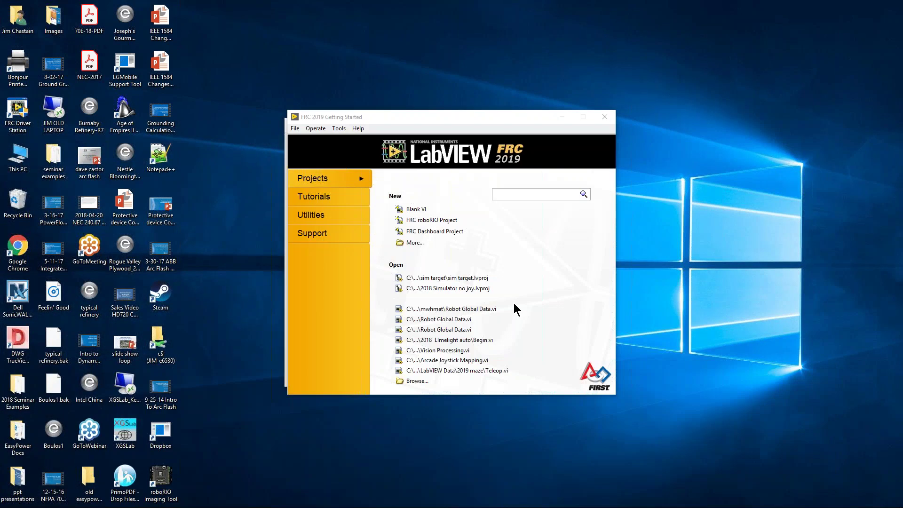
click(434, 280)
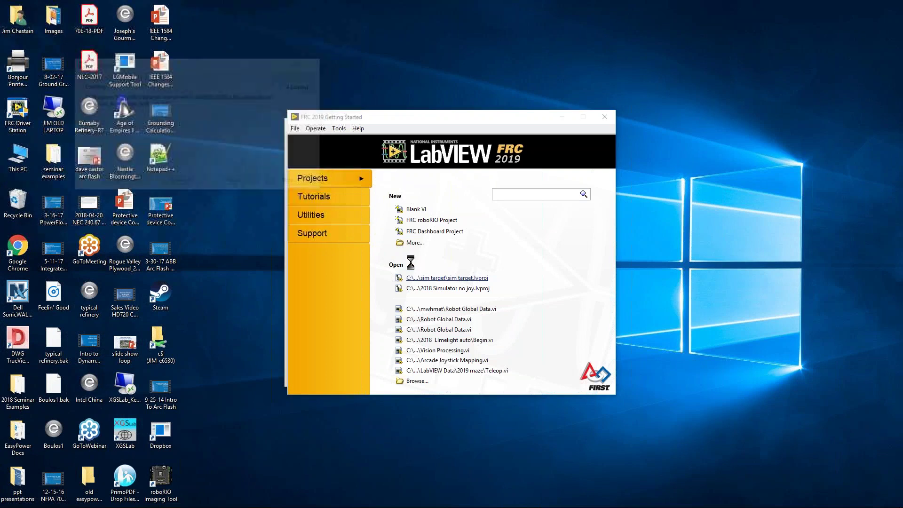
Open Teleop.vi from Target > Team Code, view its block diagram, then close both windows
click(453, 169)
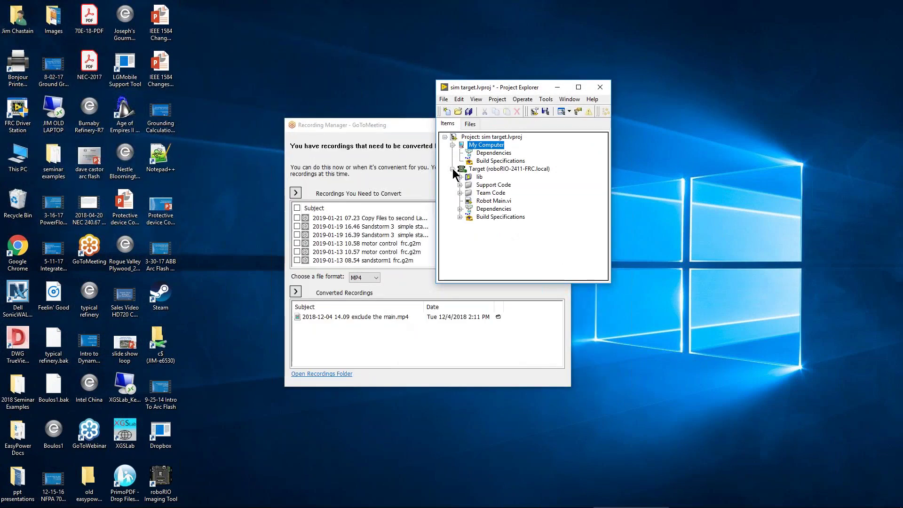
click(461, 193)
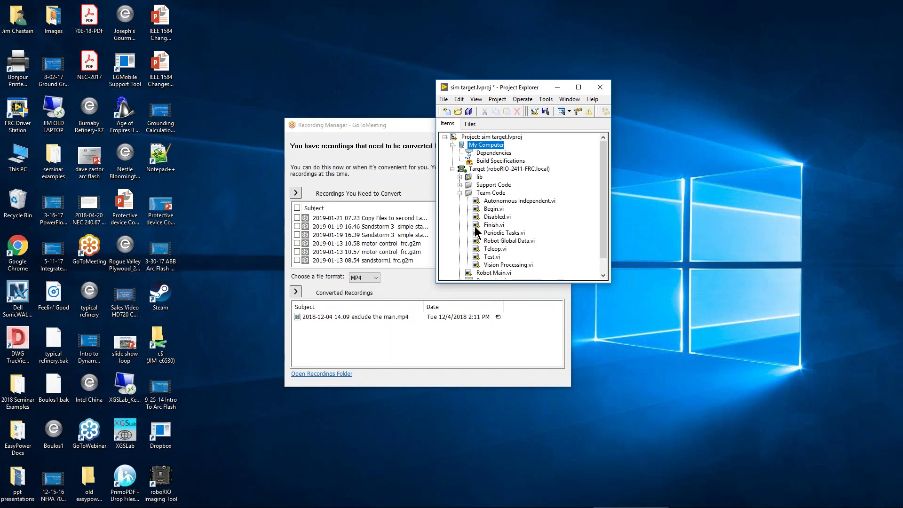
double_click(476, 250)
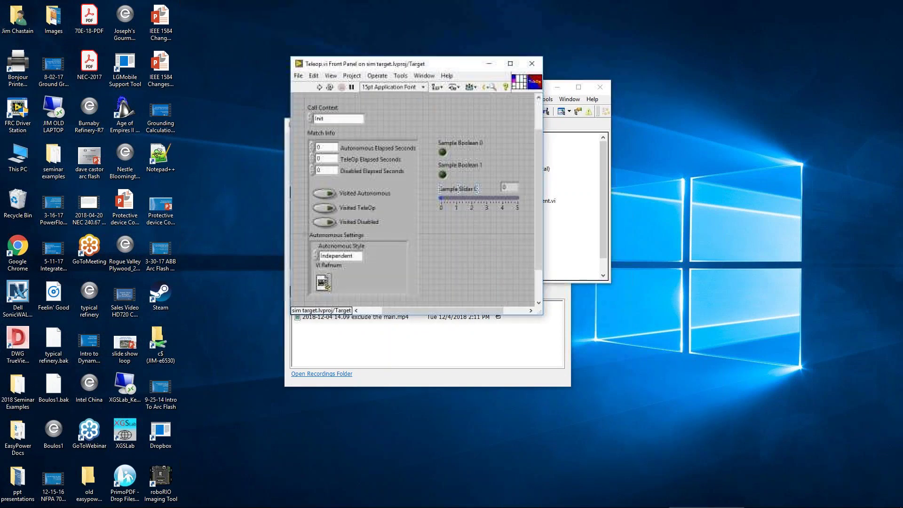
click(424, 76)
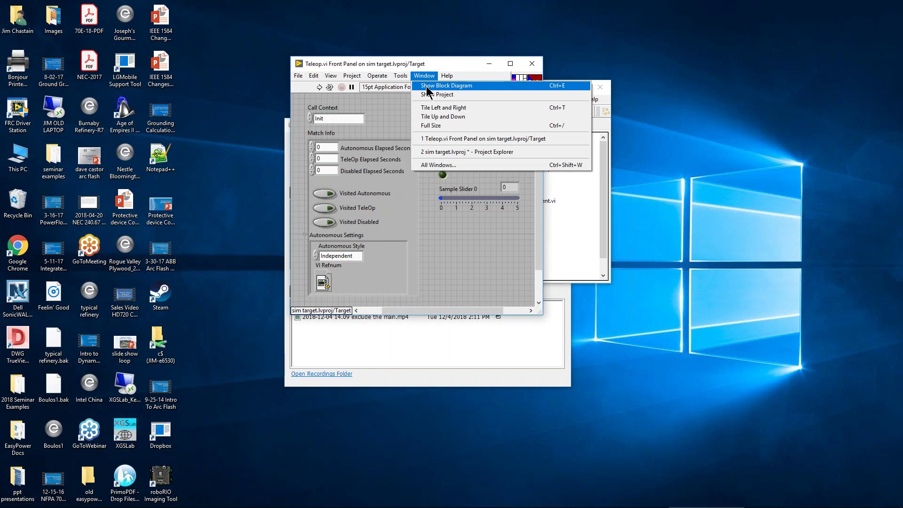
click(428, 87)
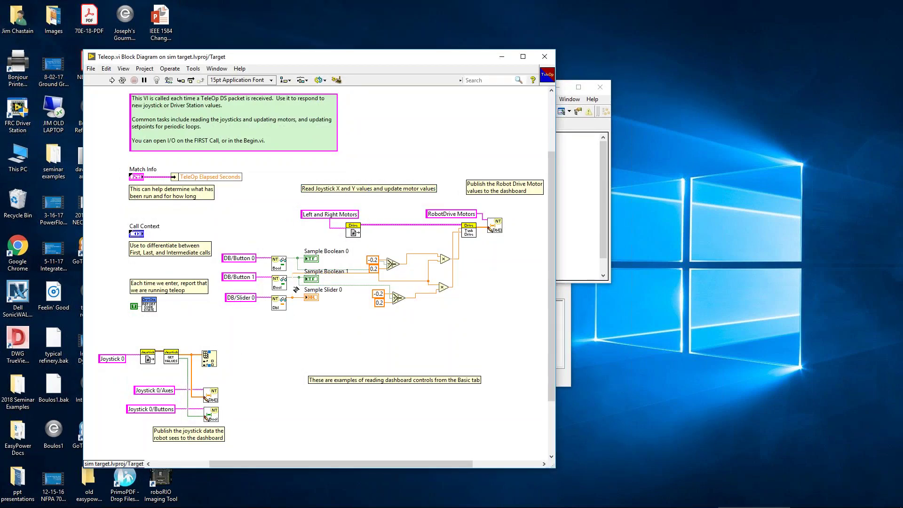
click(544, 57)
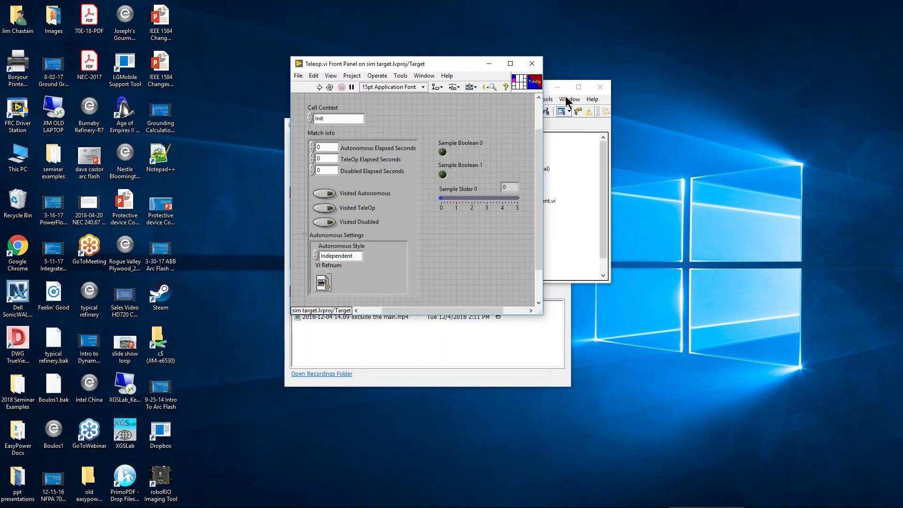
click(532, 63)
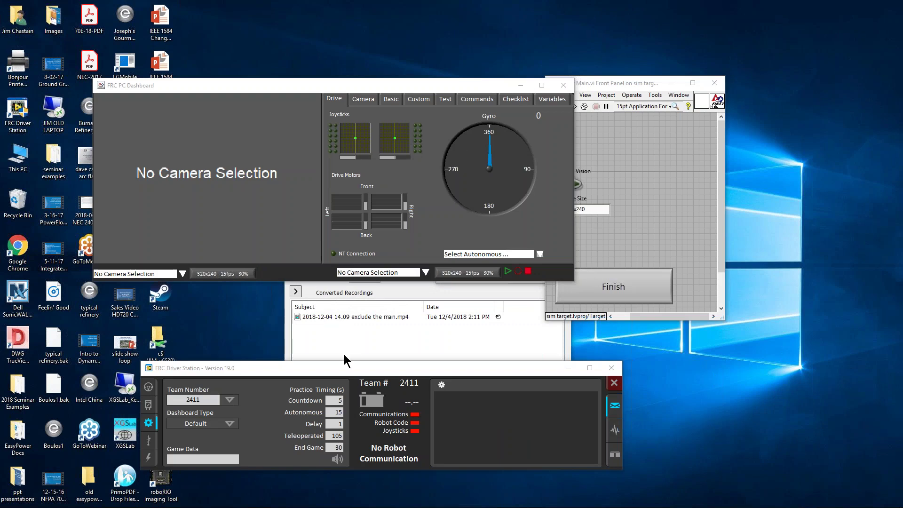
Arrange the Driver Station and Dashboard windows, then run Robot Main under My Computer
click(329, 366)
drag(280, 375, 243, 374)
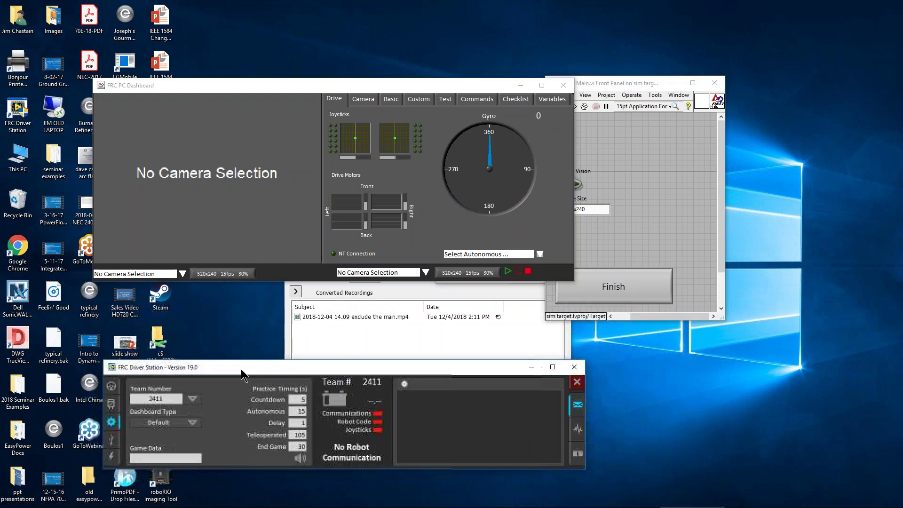
drag(278, 89, 265, 136)
drag(595, 87, 709, 86)
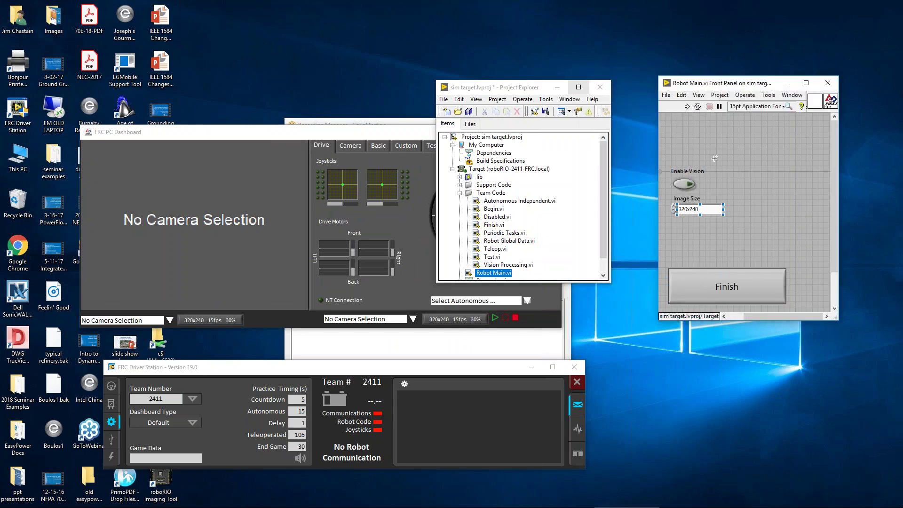
click(696, 316)
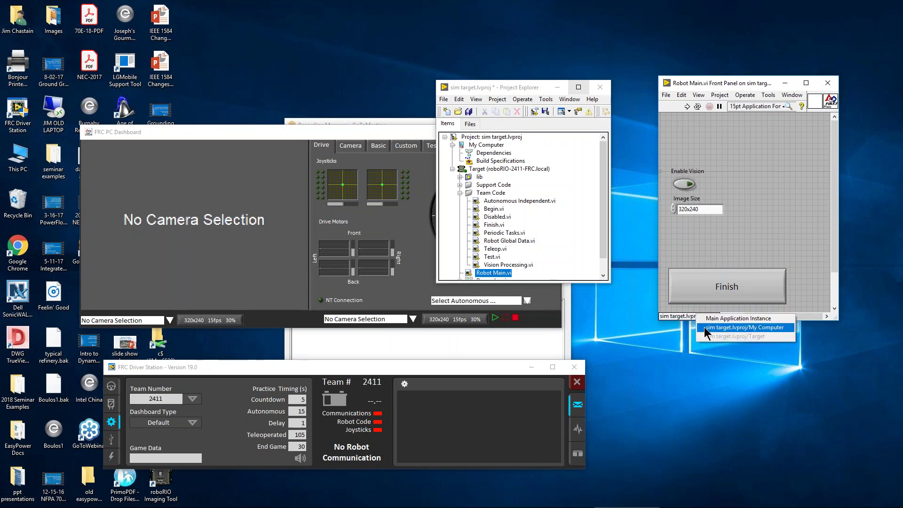
click(761, 326)
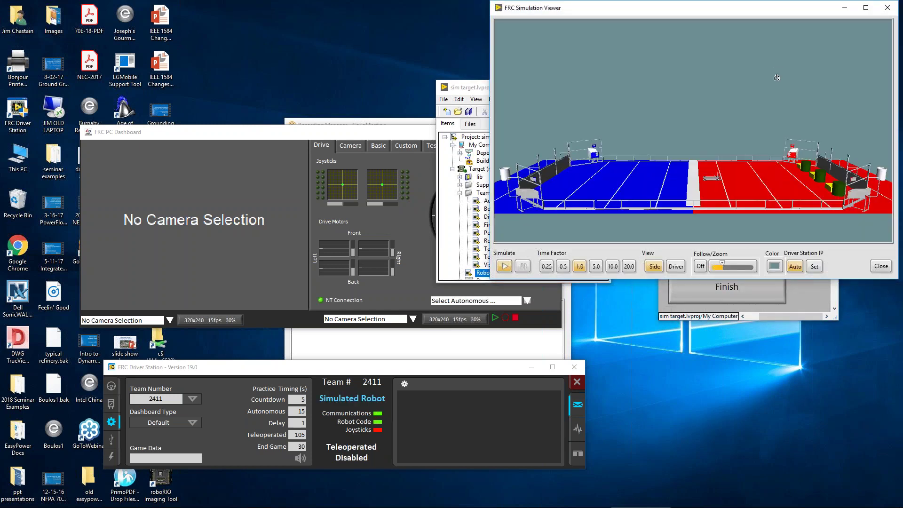
Turn on Follow/Zoom, switch on New Name and DB/Button 1 on the Basic tab, and set DB/Slider 0 to 1.31
click(699, 266)
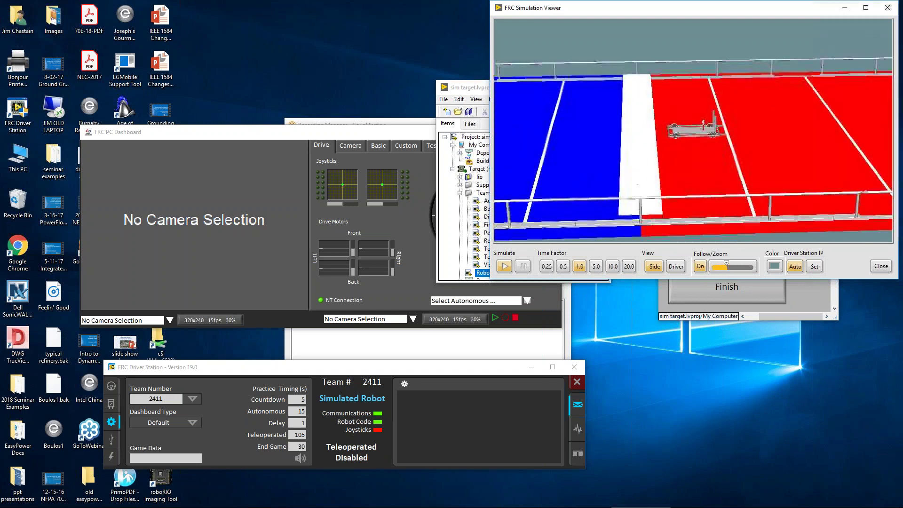
click(378, 146)
drag(380, 133, 292, 145)
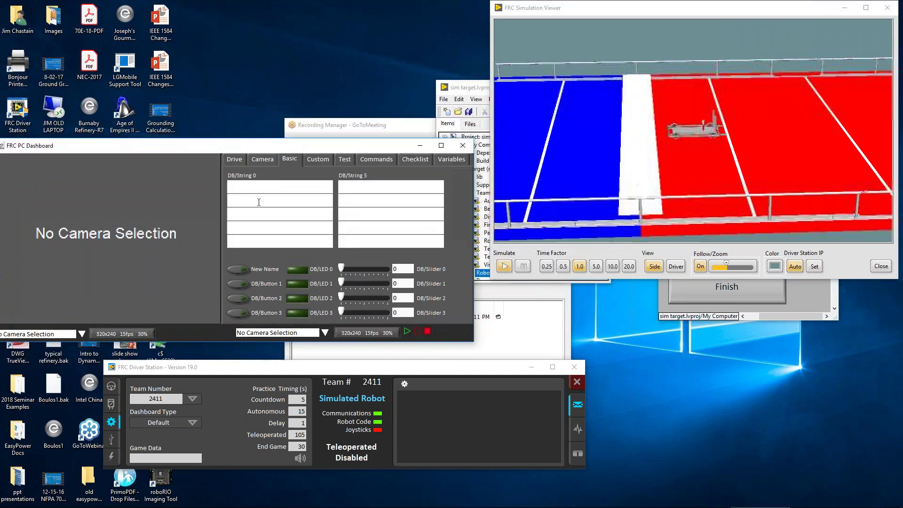
click(240, 269)
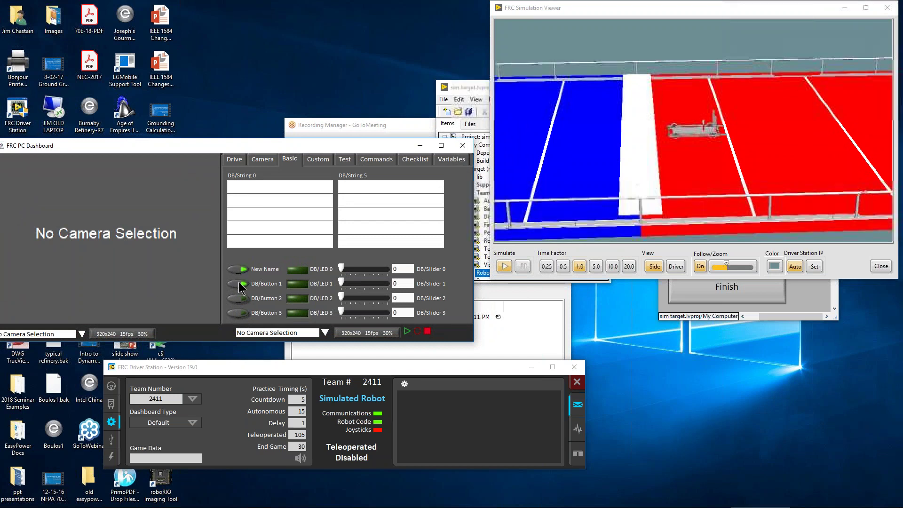
click(239, 284)
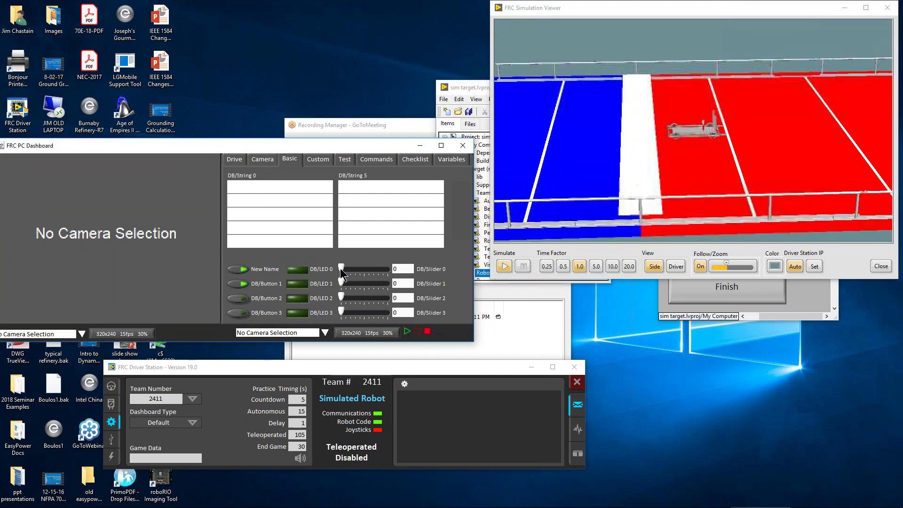
drag(343, 268, 352, 268)
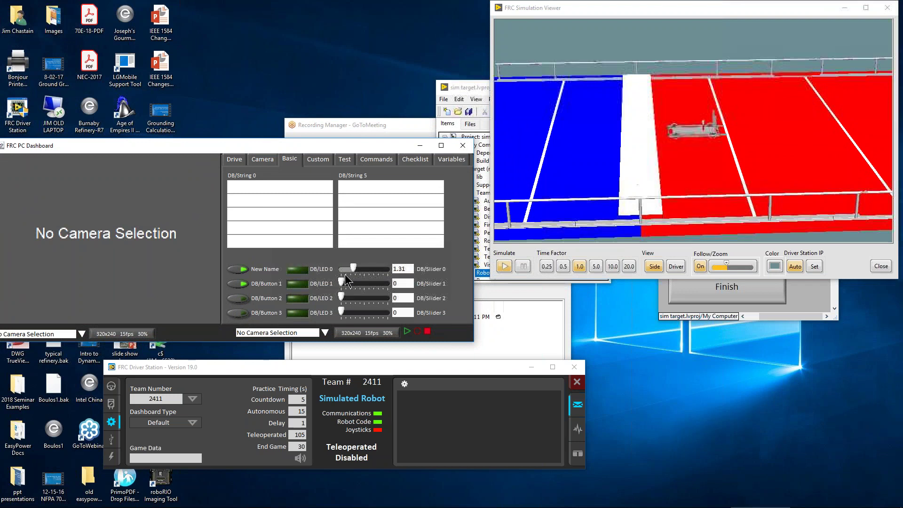
Enable teleoperated mode, raise DB/Slider 0 to 3.13, turn New Name off, and use Camera as the video source
click(116, 390)
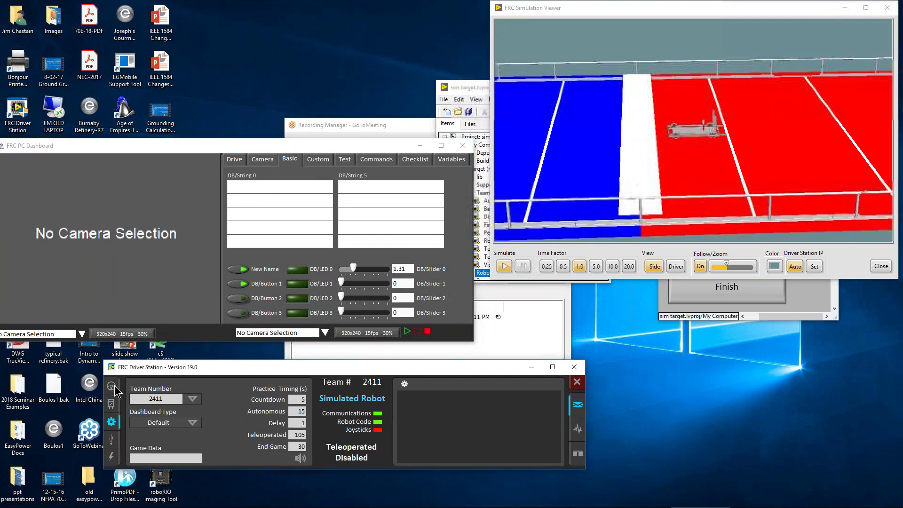
click(112, 387)
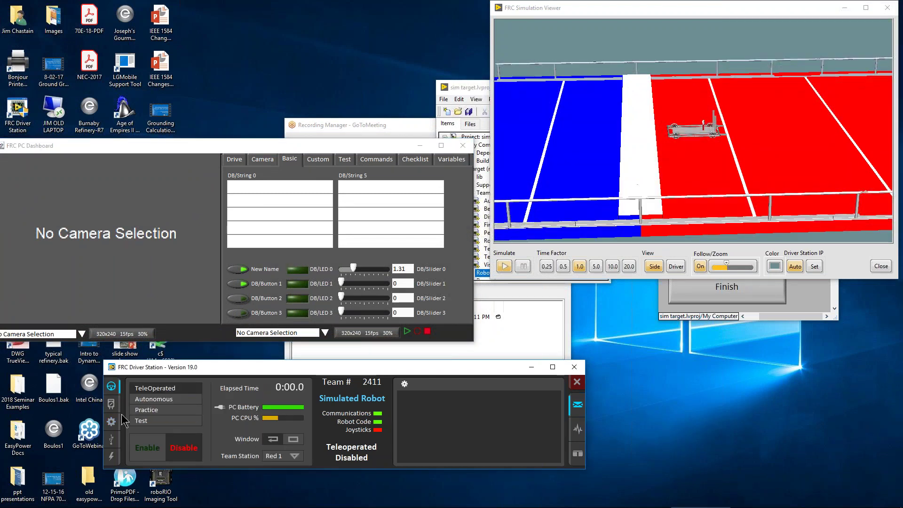
click(137, 448)
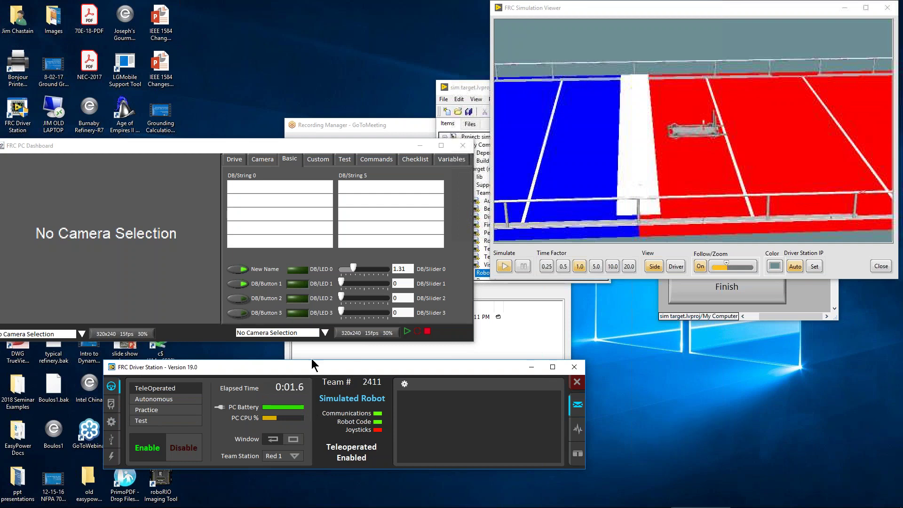
drag(353, 267, 363, 268)
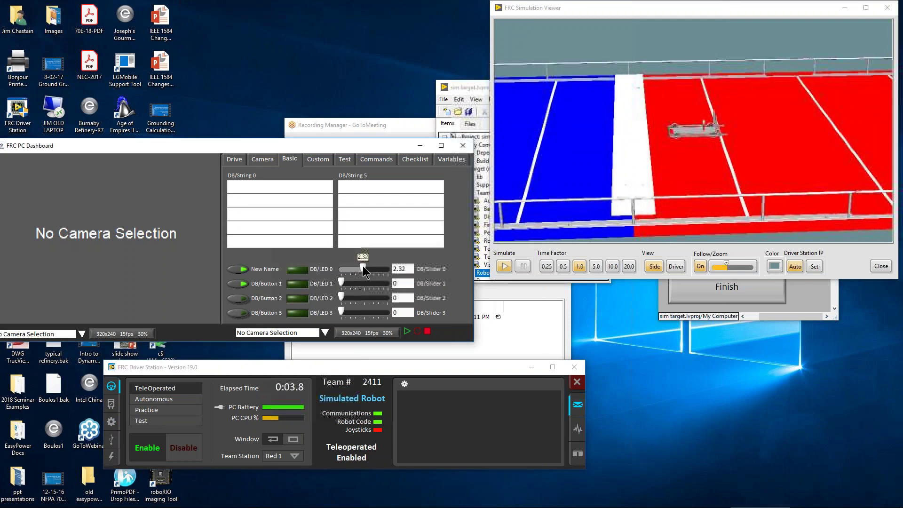
click(242, 271)
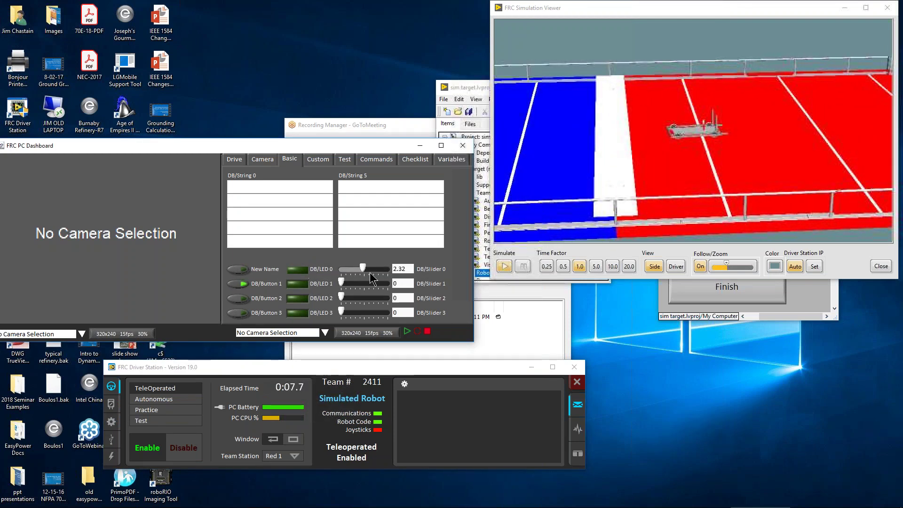
drag(365, 270, 371, 266)
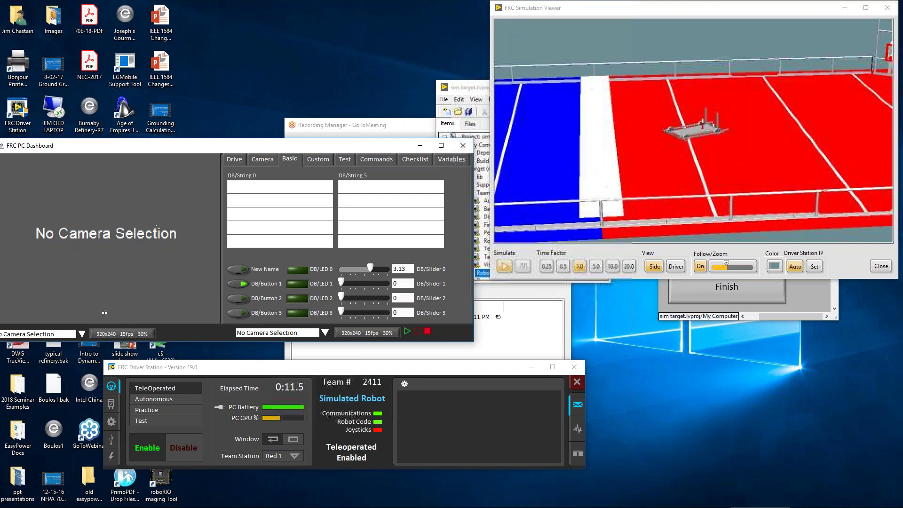
click(80, 334)
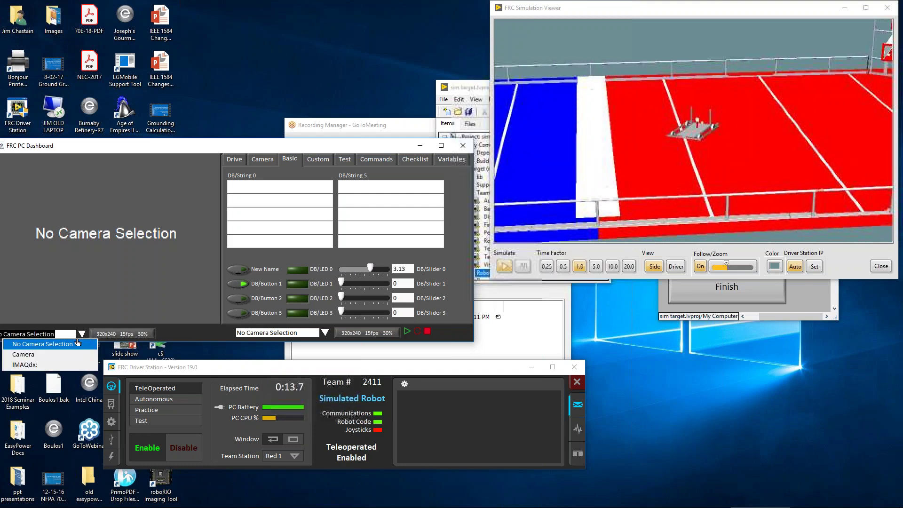
click(51, 354)
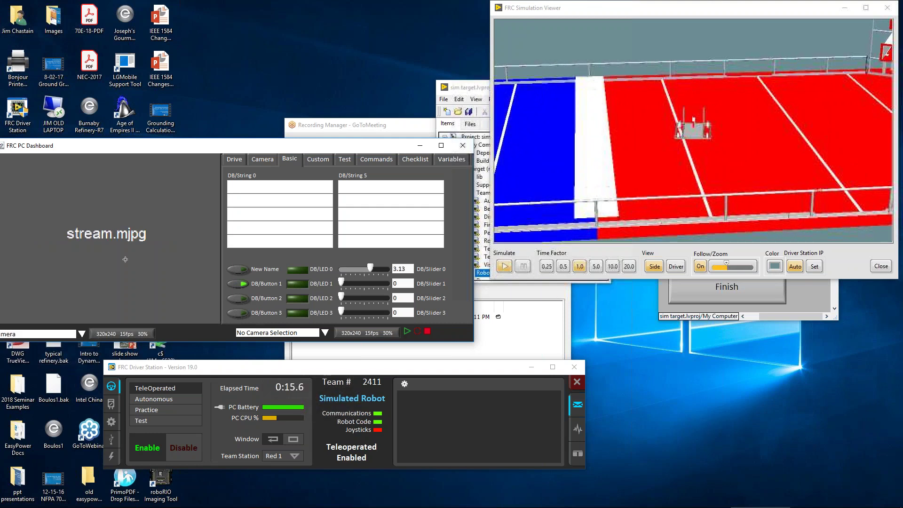